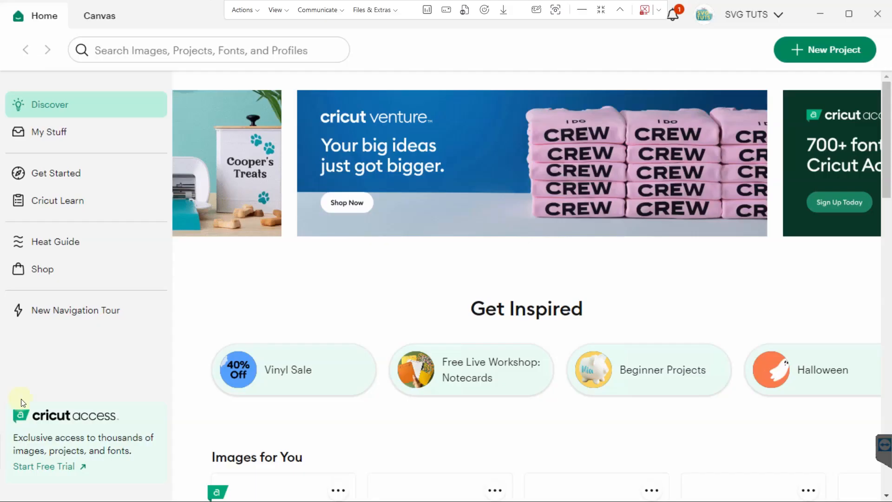
Collapse the remote session toolbar covering the window's title area
{"action": "left_click", "coordinate": [660, 10]}
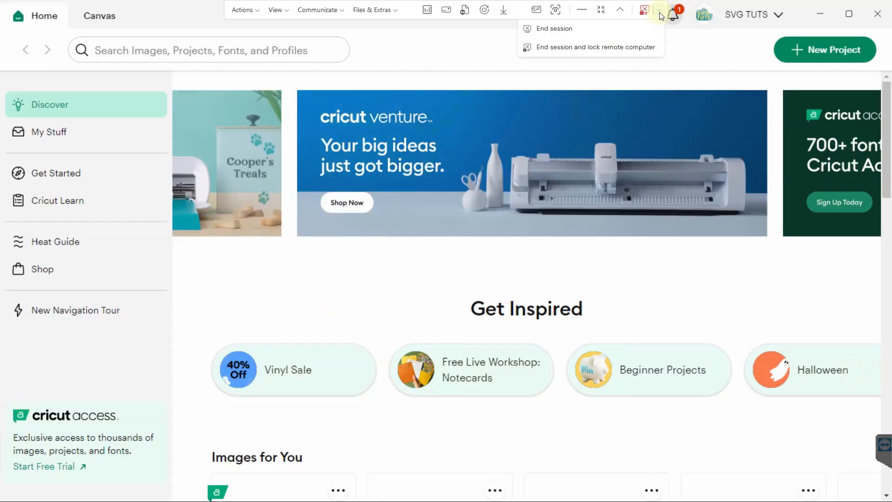
{"action": "left_click", "coordinate": [660, 10]}
{"action": "left_click", "coordinate": [620, 14]}
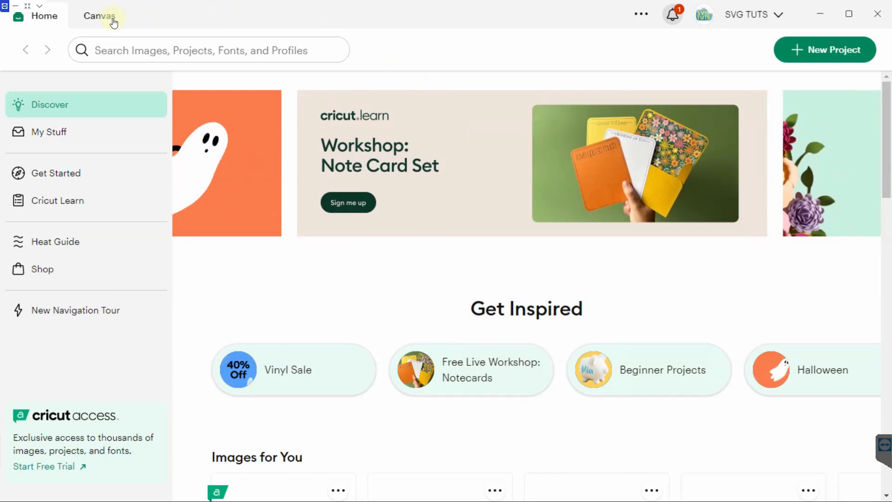
Add a circle shape to a blank canvas and color it yellow
{"action": "left_click", "coordinate": [114, 22]}
{"action": "left_click", "coordinate": [17, 222]}
{"action": "left_click", "coordinate": [139, 303]}
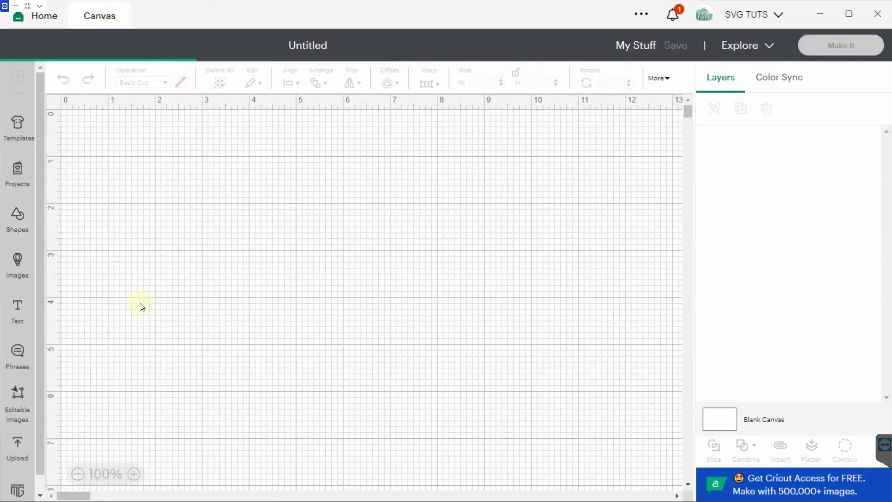
{"action": "left_click", "coordinate": [180, 82]}
{"action": "left_click", "coordinate": [278, 169]}
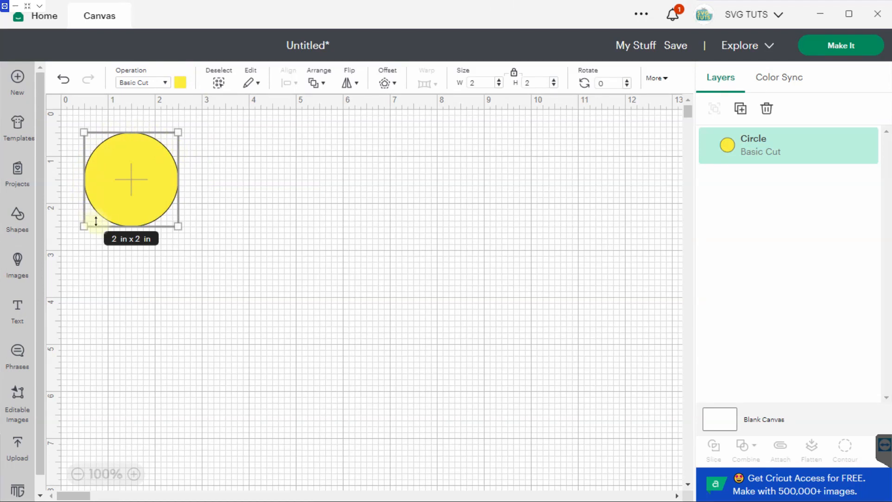
{"action": "left_click", "coordinate": [181, 169]}
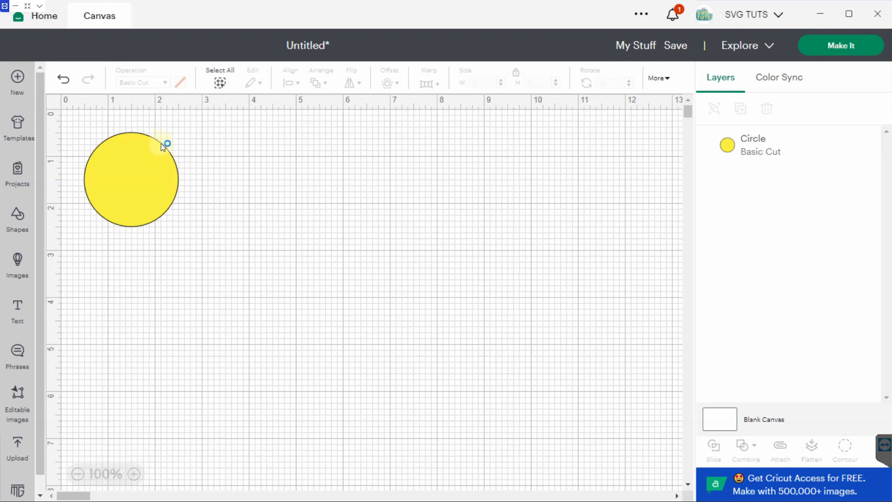
Create a 0.05 in offset with rounded corners around the yellow circle
{"action": "left_click", "coordinate": [160, 163]}
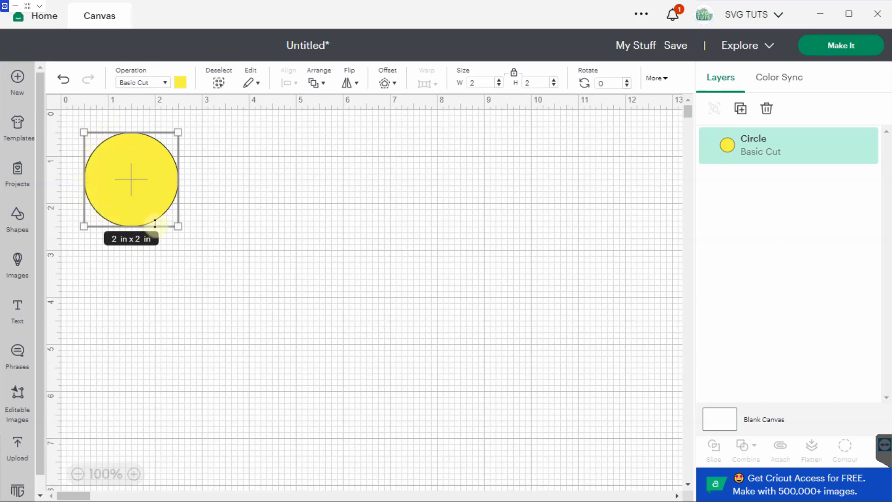
{"action": "left_click", "coordinate": [391, 87]}
{"action": "left_click_drag", "start_coordinate": [447, 115], "coordinate": [458, 116]}
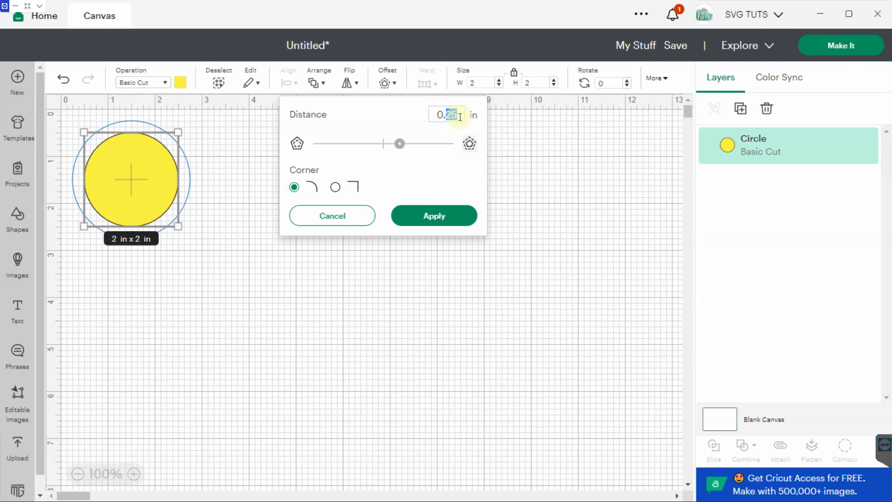
{"action": "type", "text": "05"}
{"action": "key", "text": "Return"}
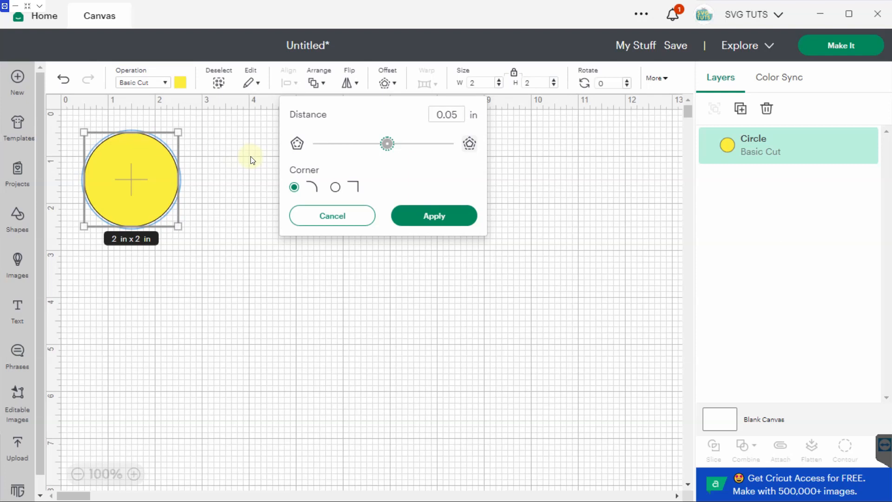
{"action": "left_click", "coordinate": [455, 215]}
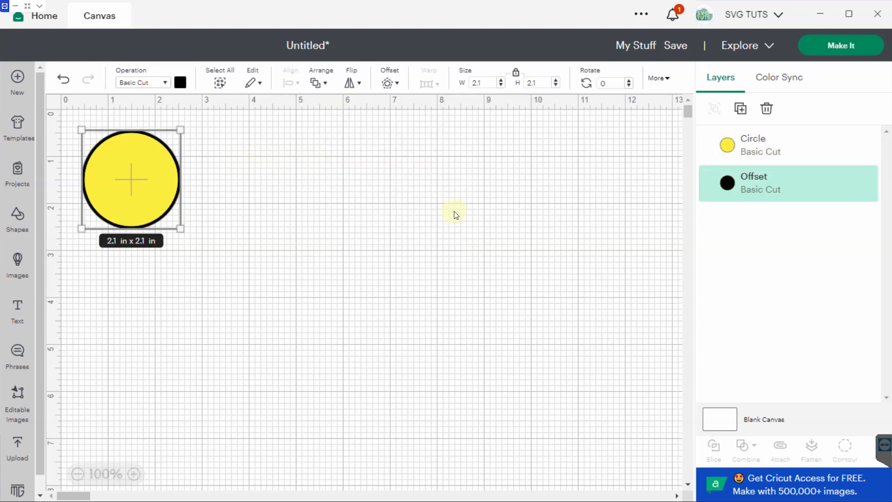
Center the yellow circle on its black offset and slice the two shapes
{"action": "left_click_drag", "start_coordinate": [146, 185], "coordinate": [284, 216]}
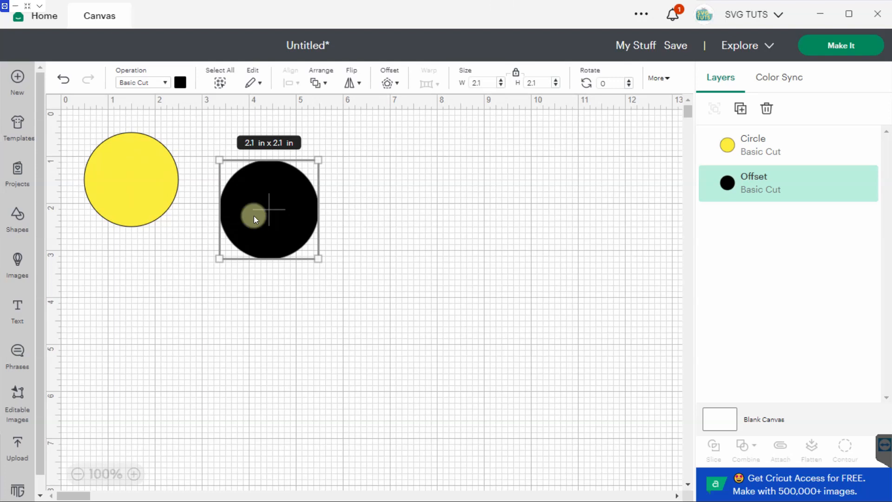
{"action": "left_click", "coordinate": [160, 195], "text": "shift"}
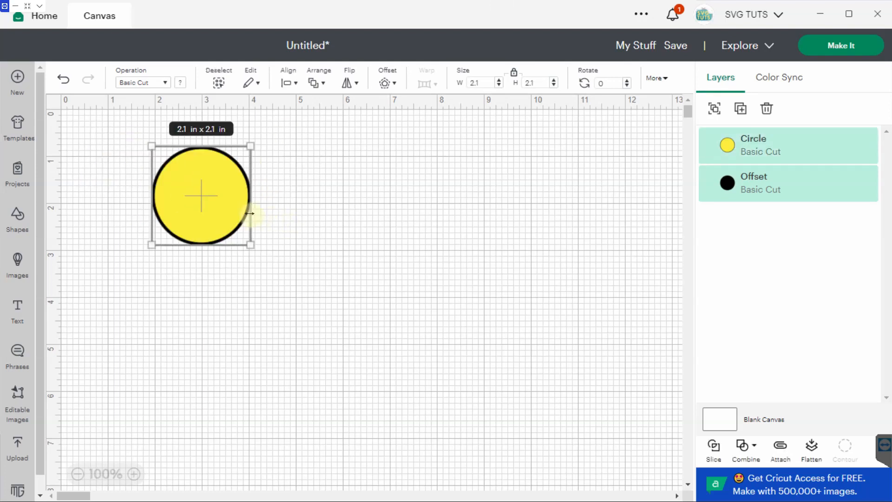
{"action": "left_click", "coordinate": [295, 211]}
{"action": "left_click_drag", "start_coordinate": [128, 149], "coordinate": [293, 260]}
{"action": "left_click", "coordinate": [713, 447]}
Separate the slice pieces and delete the solid black inner circle
{"action": "left_click_drag", "start_coordinate": [210, 216], "coordinate": [569, 190]}
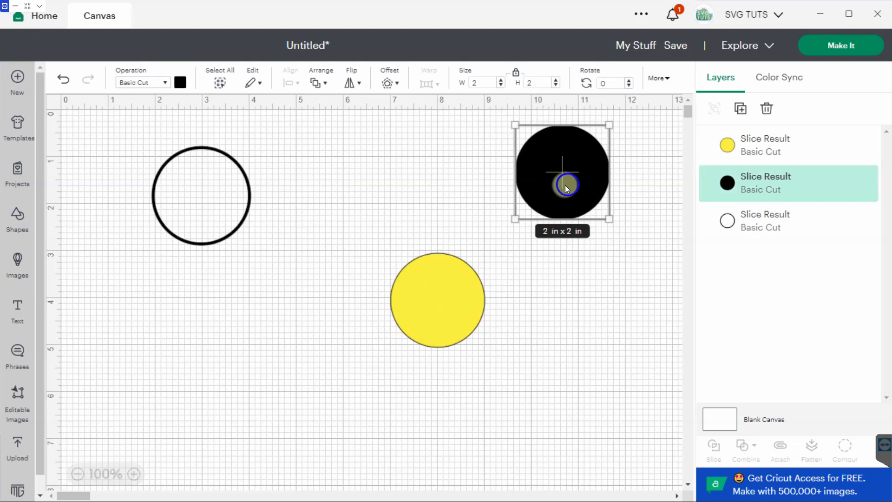
{"action": "left_click", "coordinate": [755, 178]}
{"action": "key", "text": "Delete"}
Align the yellow circle and the black ring with each other using Center
{"action": "left_click", "coordinate": [207, 227]}
{"action": "left_click", "coordinate": [444, 294], "text": "shift"}
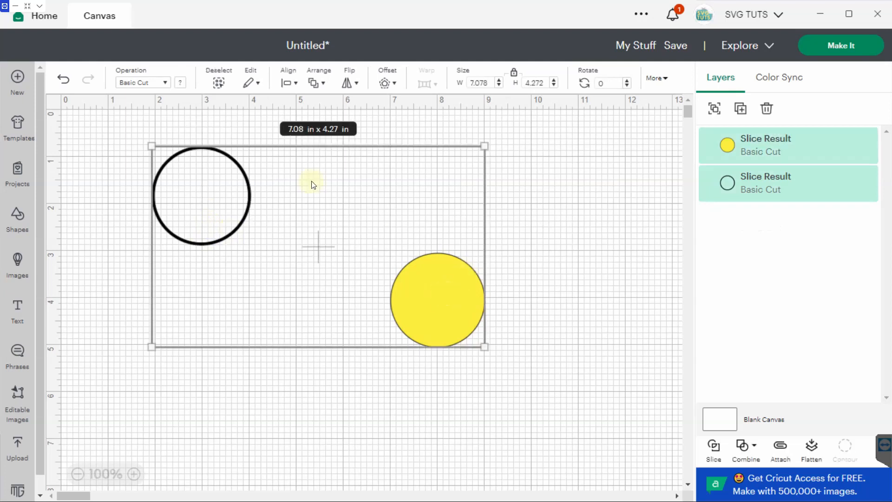
{"action": "left_click", "coordinate": [288, 83]}
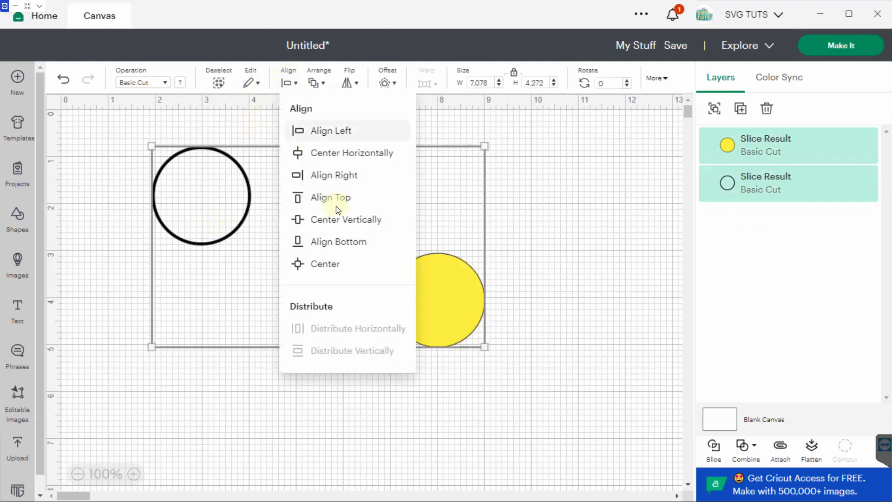
{"action": "left_click", "coordinate": [334, 264]}
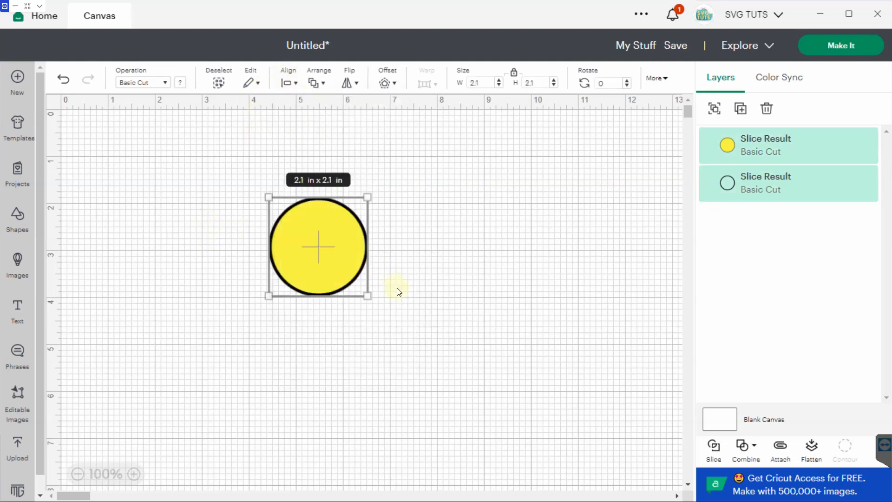
{"action": "left_click", "coordinate": [398, 292]}
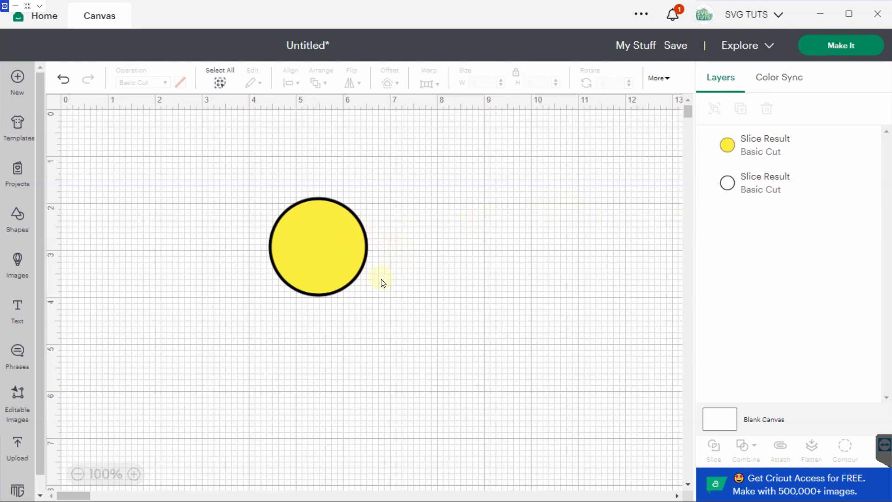
{"action": "key", "text": "ctrl+z"}
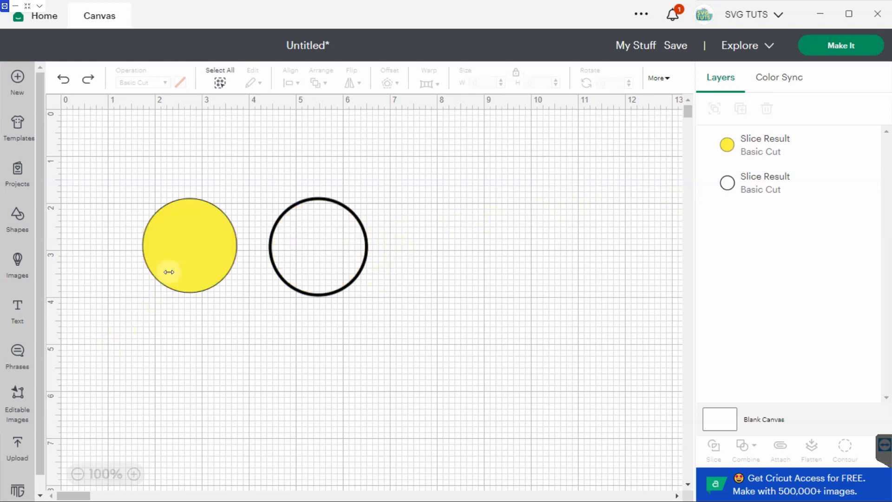
{"action": "left_click", "coordinate": [185, 204]}
{"action": "key", "text": "ctrl+y"}
Move the yellow circle and its ring aside on the canvas and search the free images for "heart"
{"action": "left_click_drag", "start_coordinate": [247, 245], "coordinate": [513, 195]}
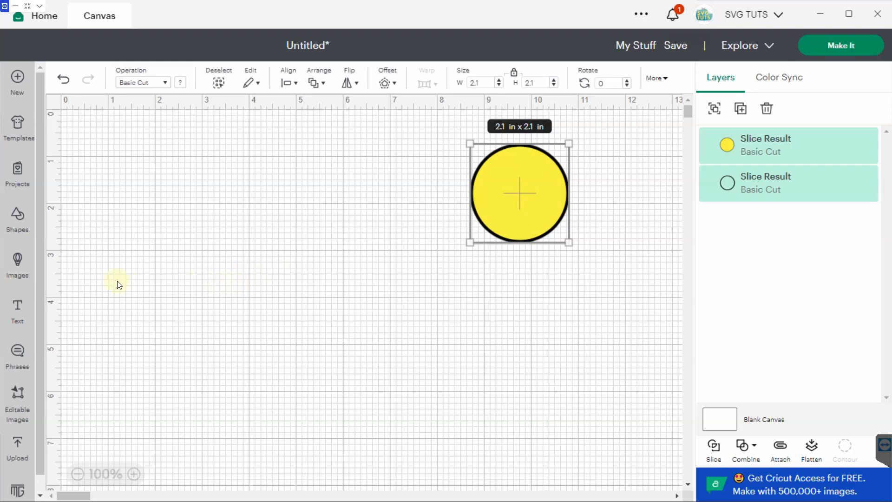
{"action": "left_click", "coordinate": [18, 270]}
{"action": "left_click", "coordinate": [463, 153]}
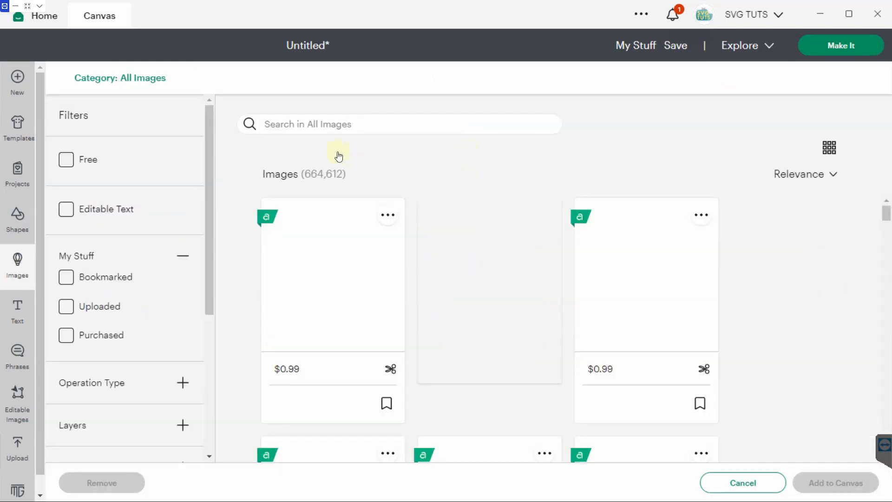
{"action": "left_click", "coordinate": [67, 160]}
{"action": "left_click", "coordinate": [309, 124]}
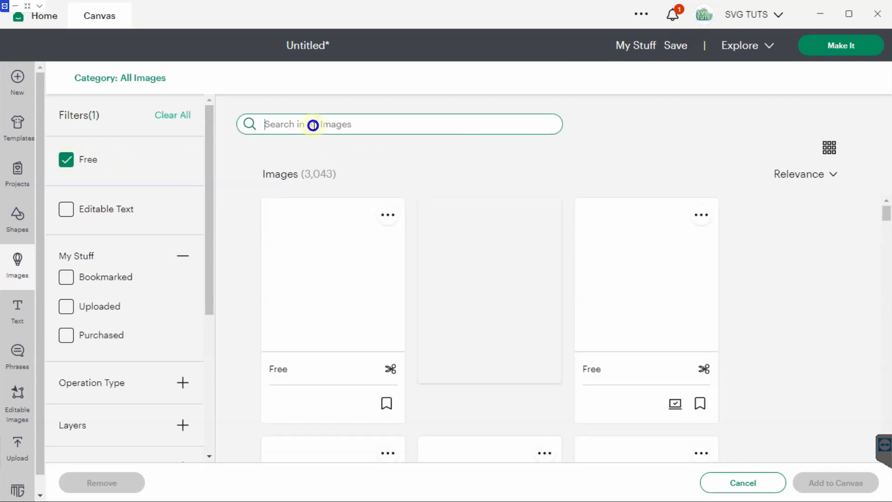
{"action": "type", "text": "heart"}
{"action": "key", "text": "Return"}
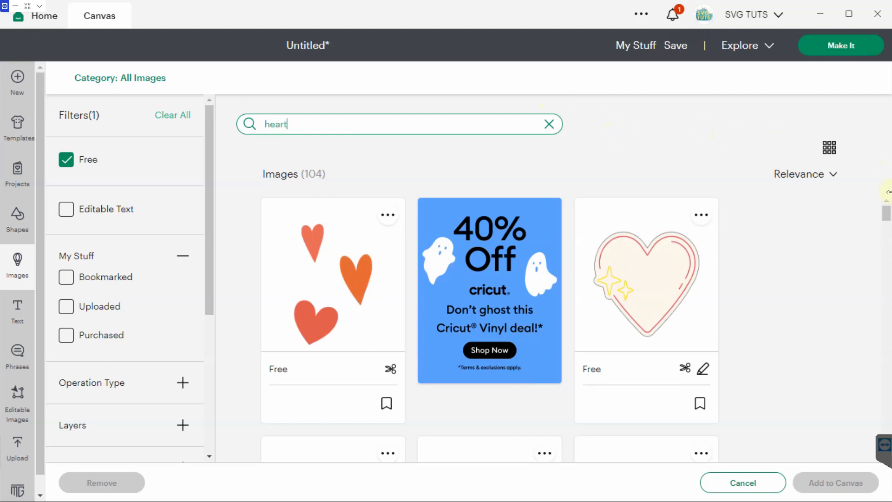
Add the free red, teal and yellow Heart Mandala image to the canvas
{"action": "scroll", "coordinate": [649, 300], "scroll_direction": "down", "scroll_amount": 4}
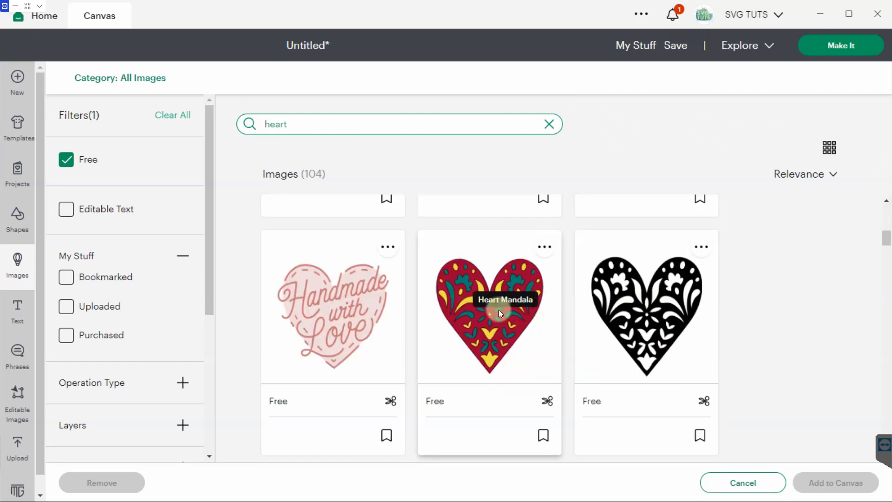
{"action": "left_click", "coordinate": [501, 338]}
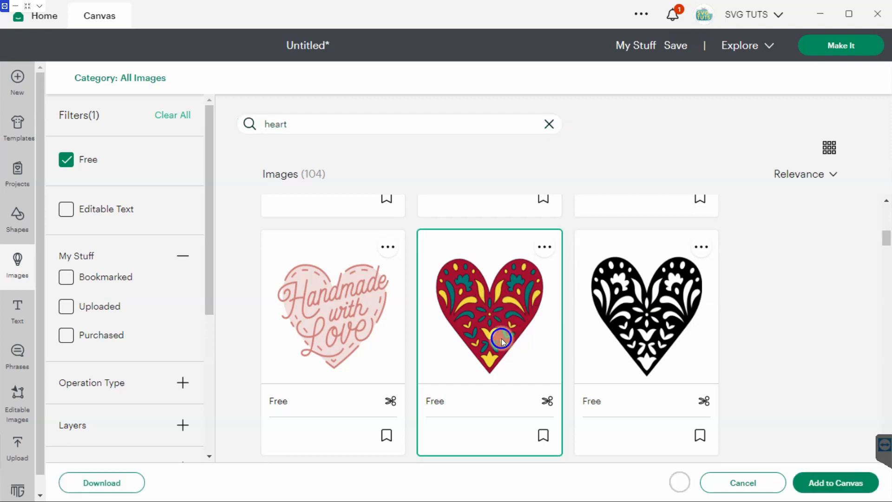
{"action": "left_click", "coordinate": [827, 485]}
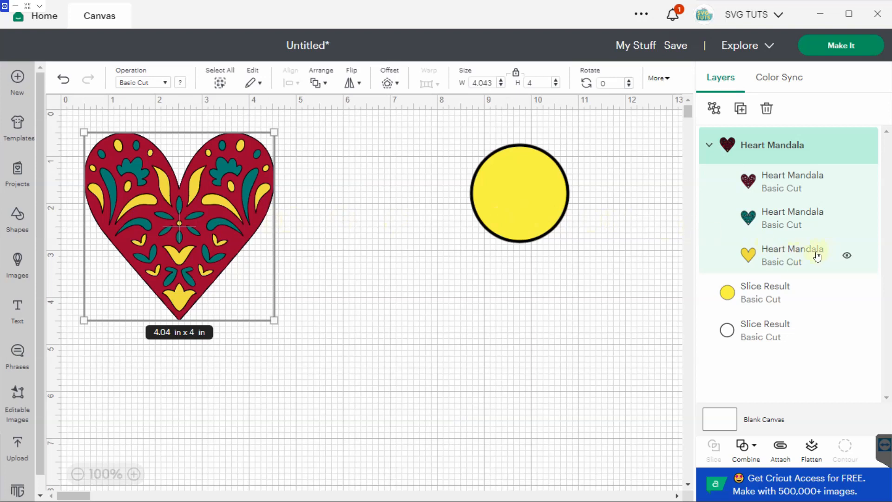
Hide the teal and red layers of the Heart Mandala, keeping only its yellow base layer shown
{"action": "left_click", "coordinate": [765, 263]}
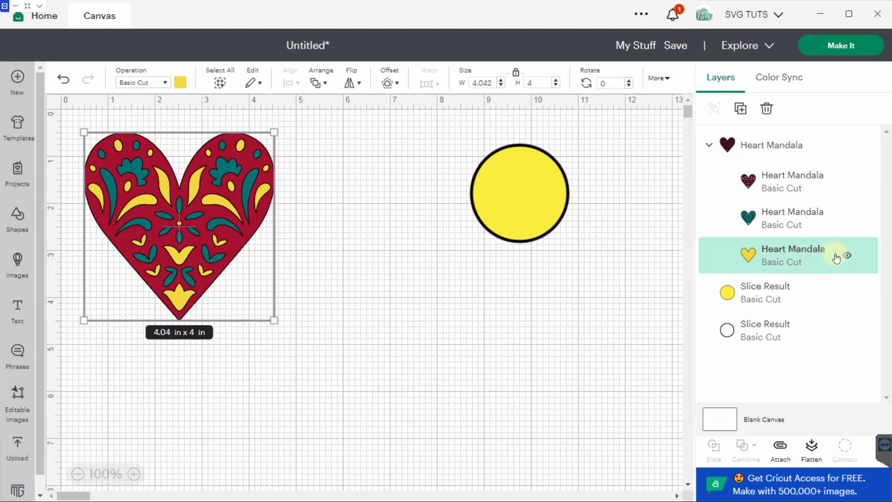
{"action": "left_click", "coordinate": [848, 219]}
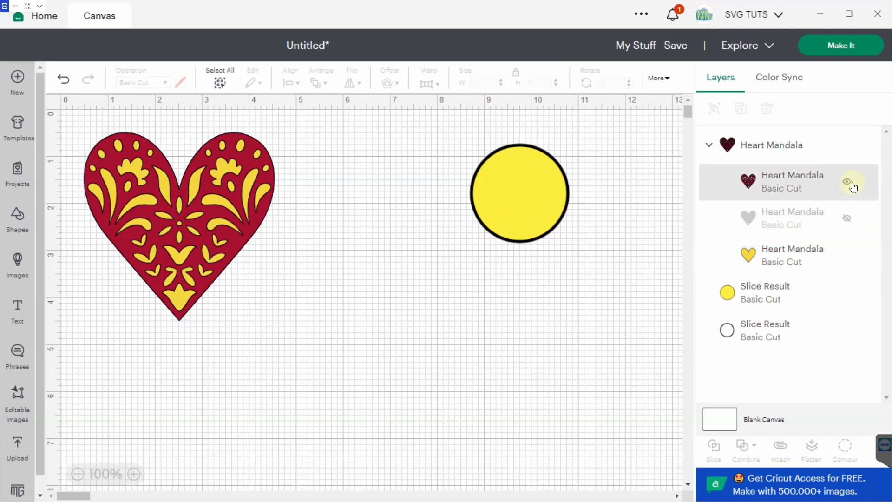
{"action": "left_click", "coordinate": [849, 181]}
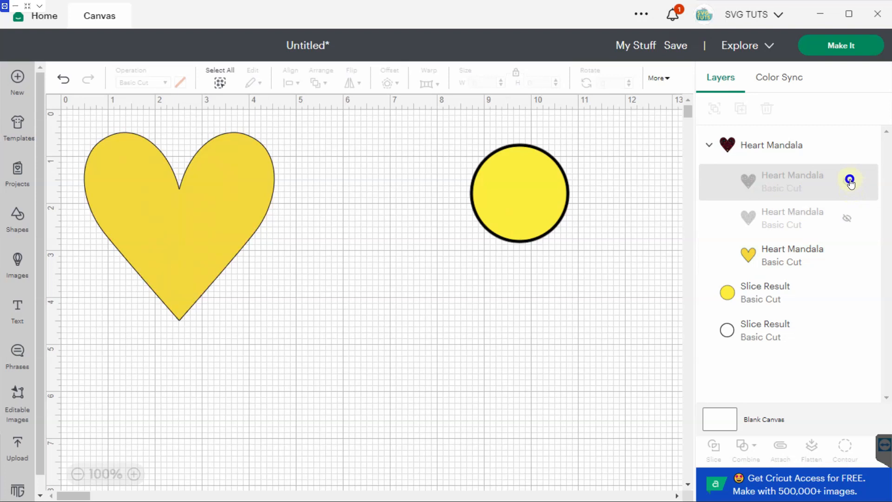
Create a 0.05 in offset with rounded corners around the yellow Heart Mandala layer
{"action": "left_click", "coordinate": [826, 255]}
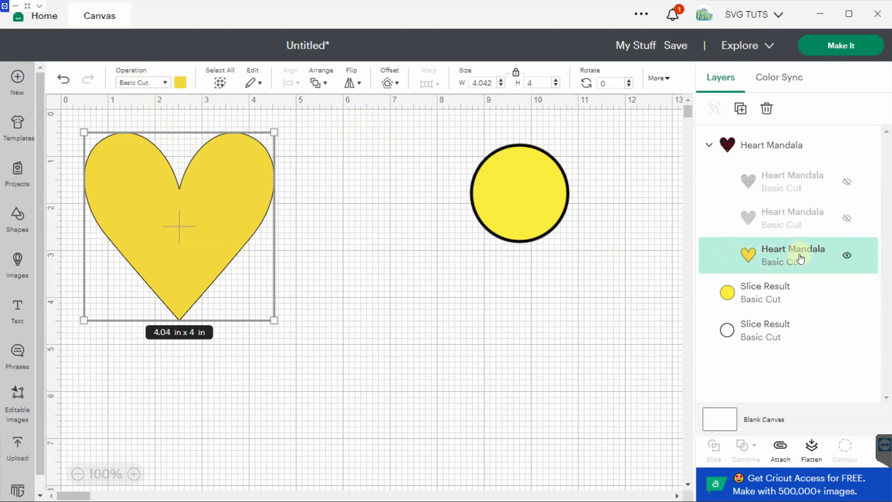
{"action": "left_click", "coordinate": [395, 87]}
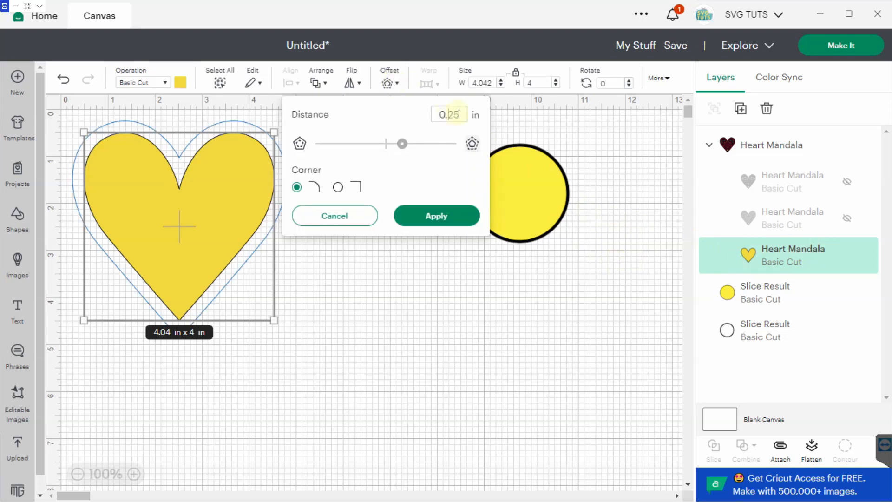
{"action": "left_click_drag", "start_coordinate": [448, 114], "coordinate": [463, 114]}
{"action": "type", "text": "05"}
{"action": "key", "text": "Return"}
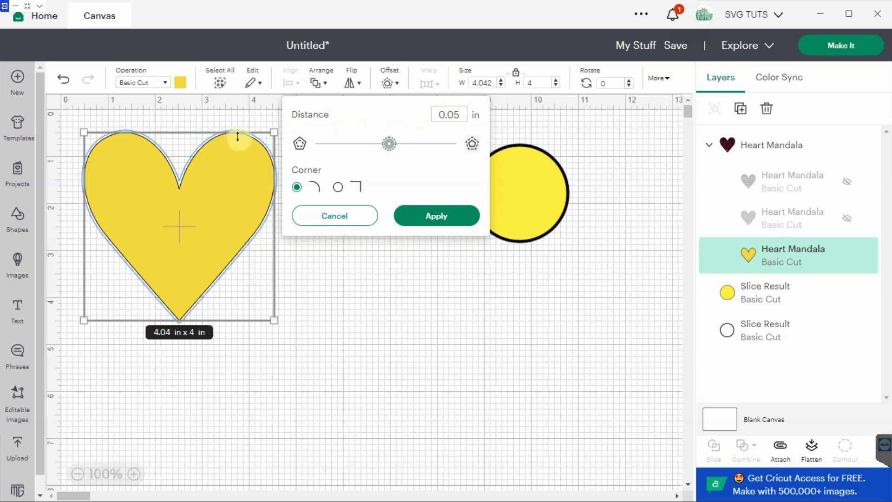
{"action": "left_click", "coordinate": [433, 215]}
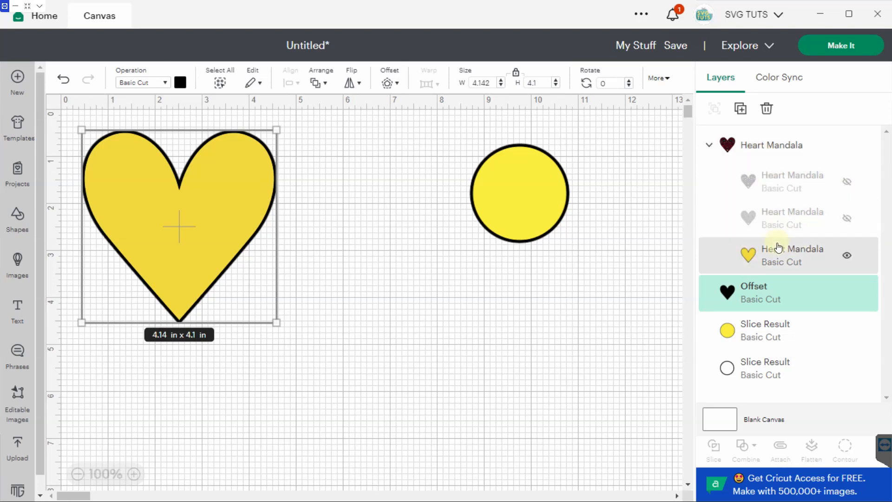
Slice the yellow Heart Mandala layer with its black offset
{"action": "left_click", "coordinate": [796, 250]}
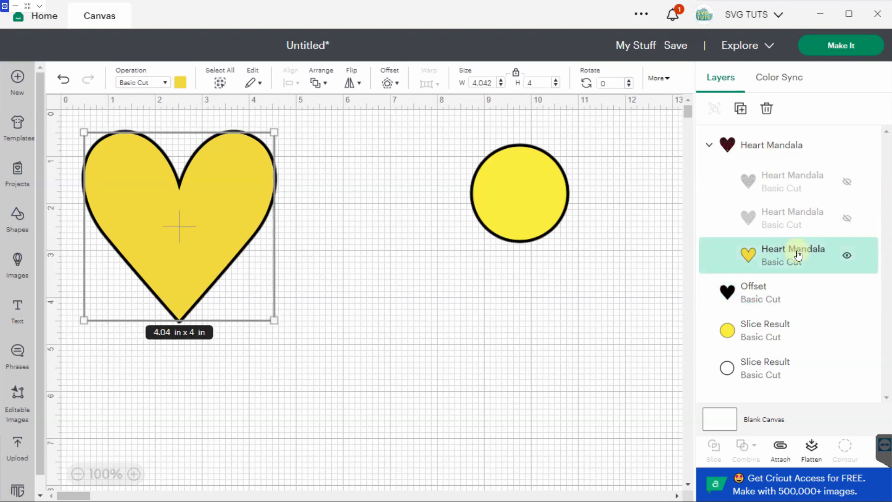
{"action": "left_click", "coordinate": [781, 292], "text": "shift"}
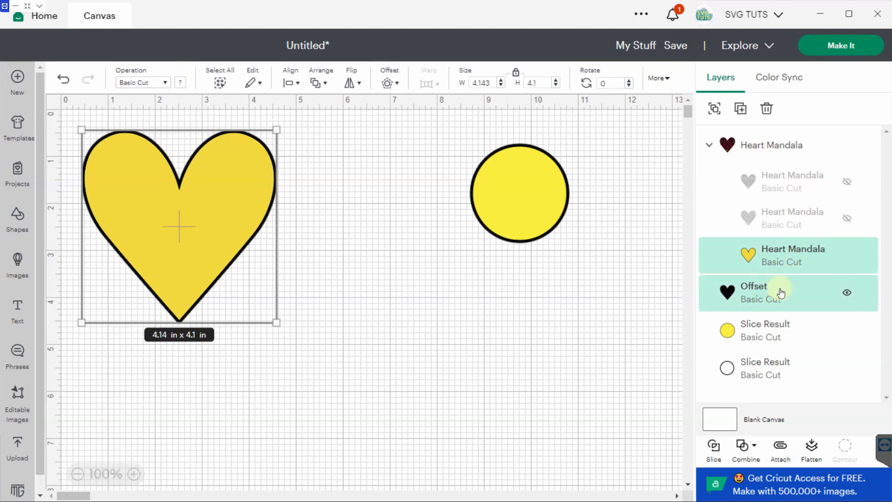
{"action": "left_click", "coordinate": [713, 447]}
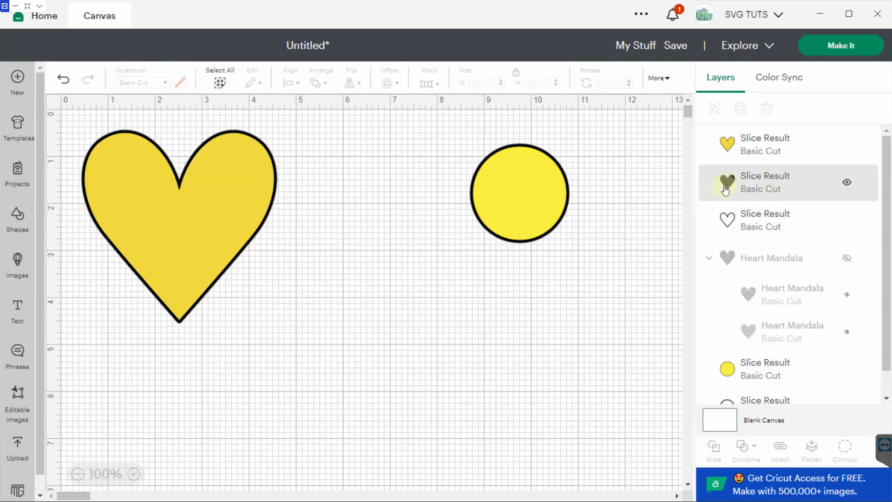
Delete the solid black heart slice result and show the hidden red and teal layers of the Heart Mandala group
{"action": "left_click", "coordinate": [796, 182]}
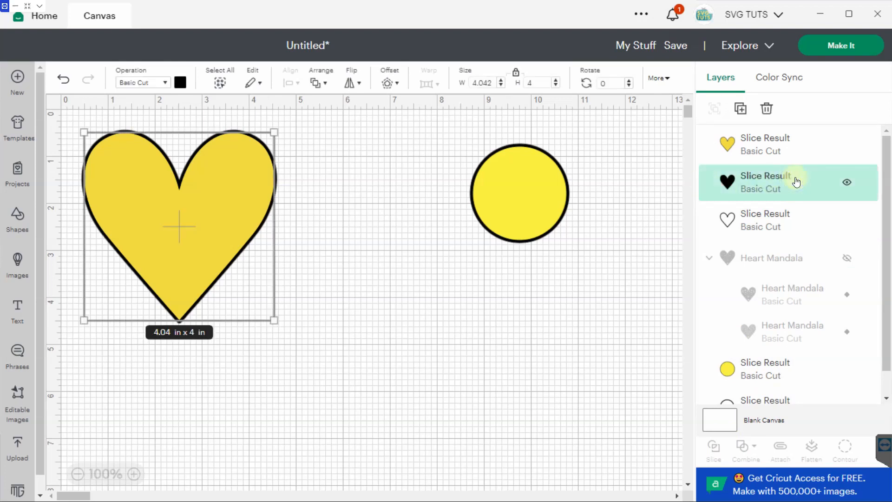
{"action": "key", "text": "Delete"}
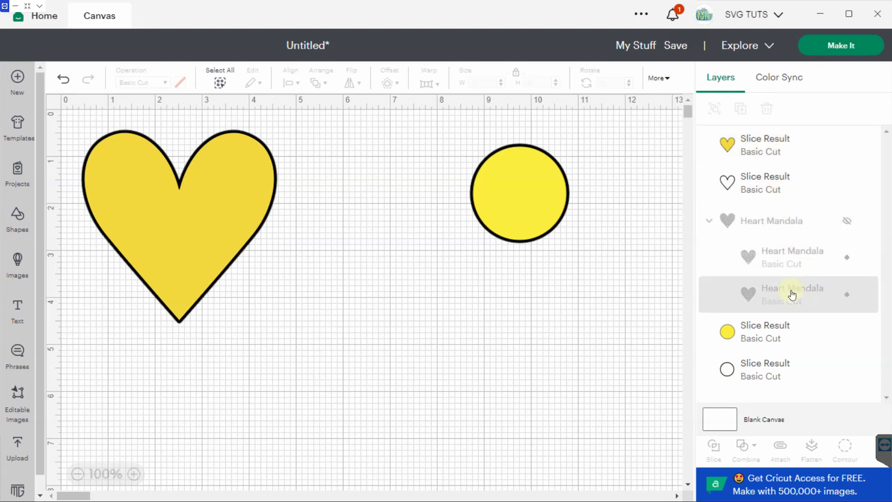
{"action": "left_click", "coordinate": [847, 222]}
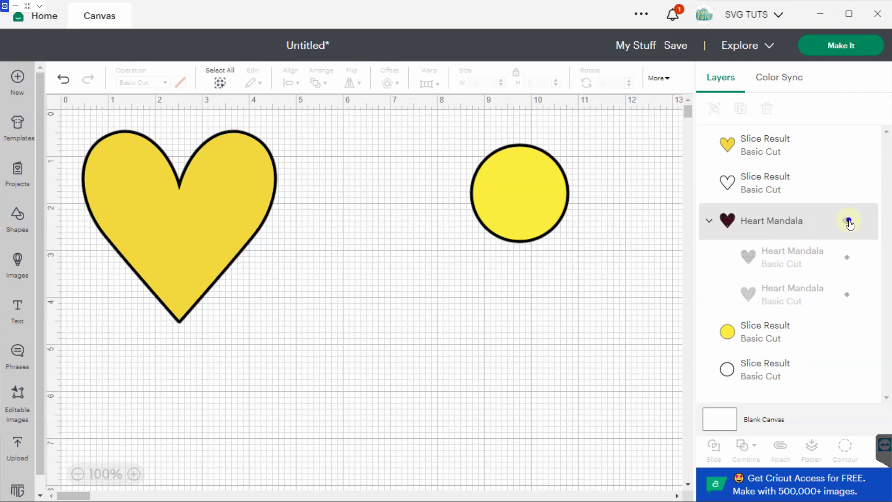
Move the yellow heart and the black heart outline into the Heart Mandala group, ordered beneath the red and teal layers with the outline lowest
{"action": "left_click_drag", "start_coordinate": [780, 144], "coordinate": [809, 237]}
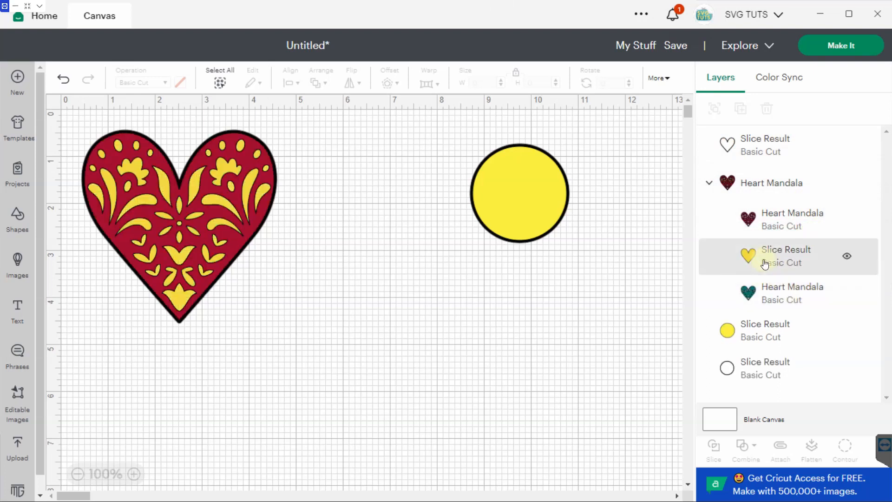
{"action": "left_click_drag", "start_coordinate": [792, 289], "coordinate": [790, 264]}
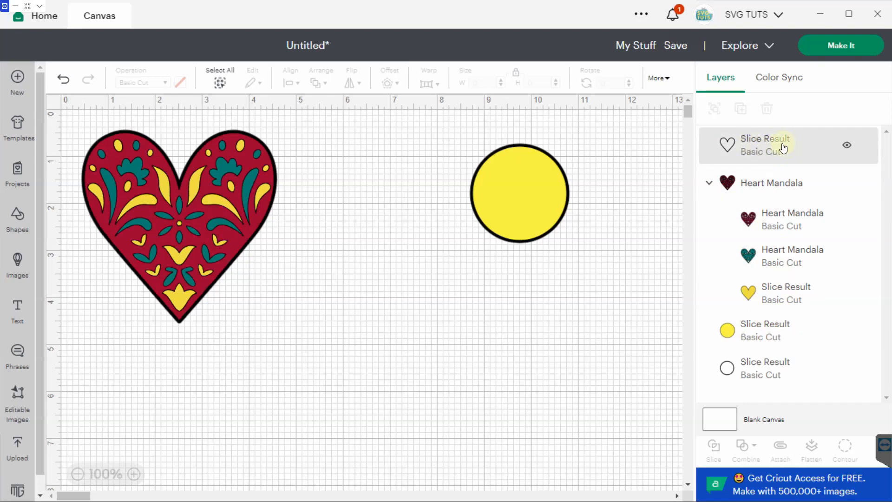
{"action": "left_click_drag", "start_coordinate": [783, 148], "coordinate": [796, 249]}
{"action": "left_click_drag", "start_coordinate": [793, 284], "coordinate": [793, 256]}
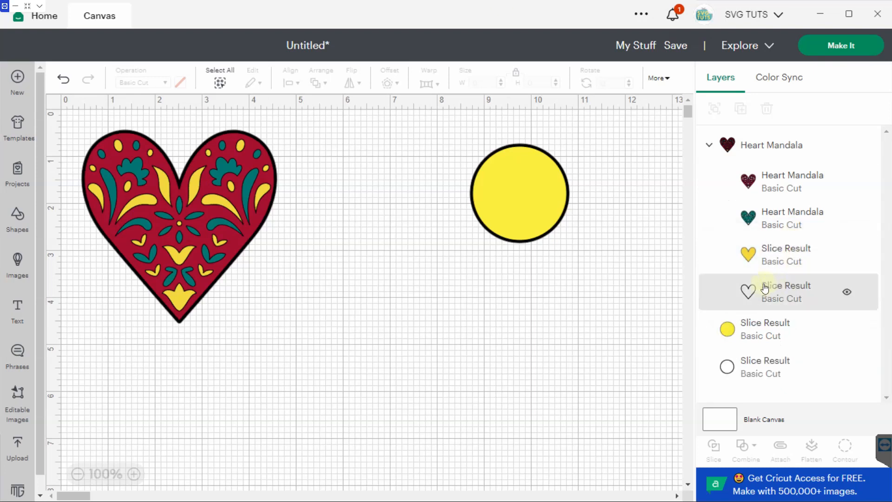
Inspect the heart's layer stack by hiding the yellow, teal and red layers one by one and showing them again from the lowest up
{"action": "left_click", "coordinate": [848, 254]}
{"action": "left_click", "coordinate": [847, 218]}
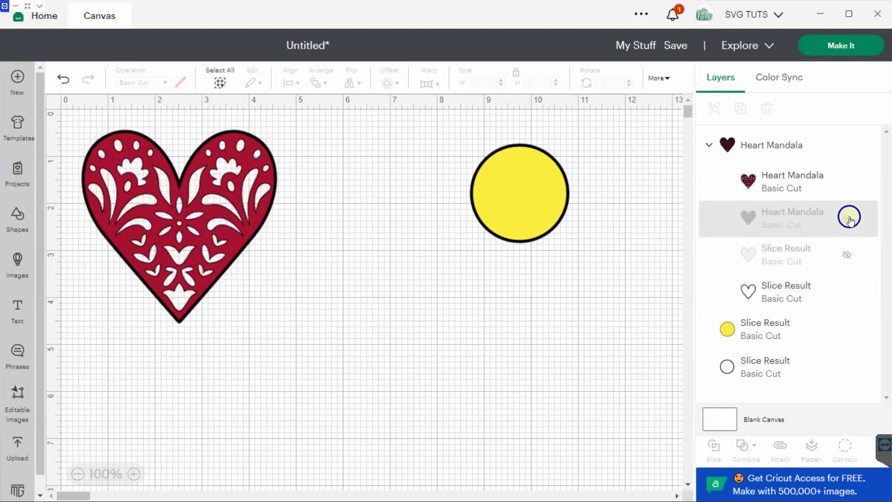
{"action": "left_click", "coordinate": [848, 183]}
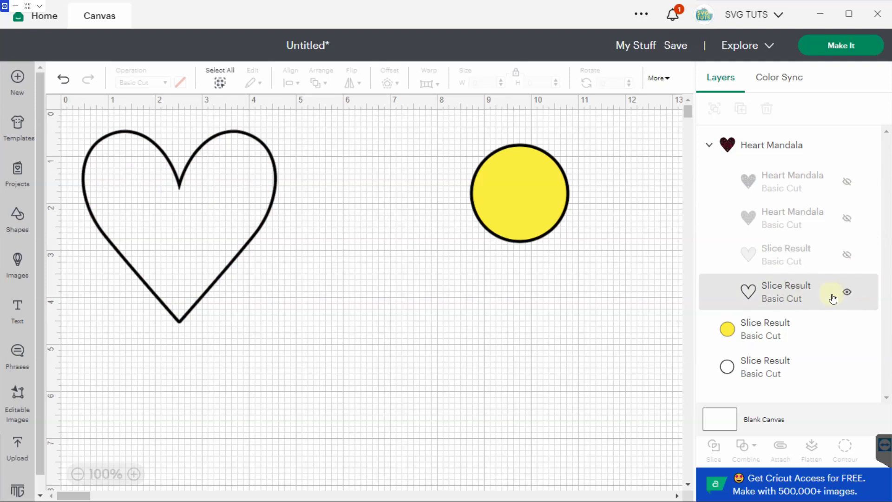
{"action": "left_click", "coordinate": [847, 254]}
{"action": "left_click", "coordinate": [847, 219]}
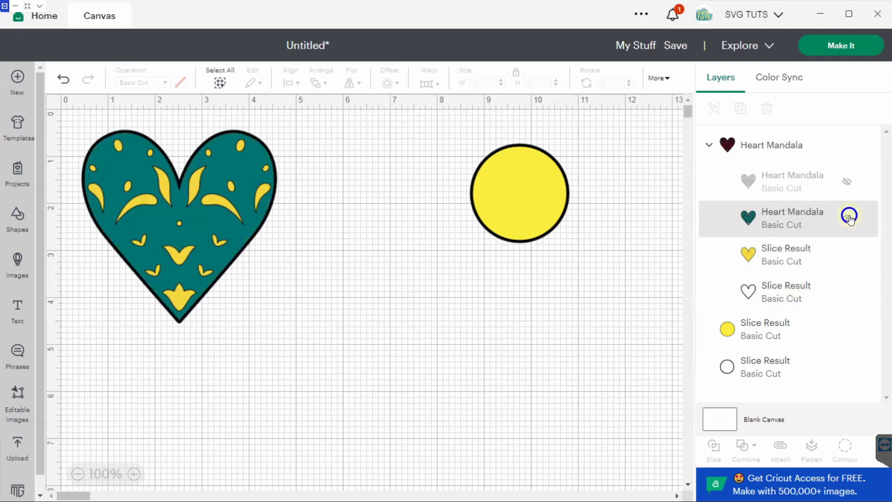
{"action": "left_click", "coordinate": [847, 180]}
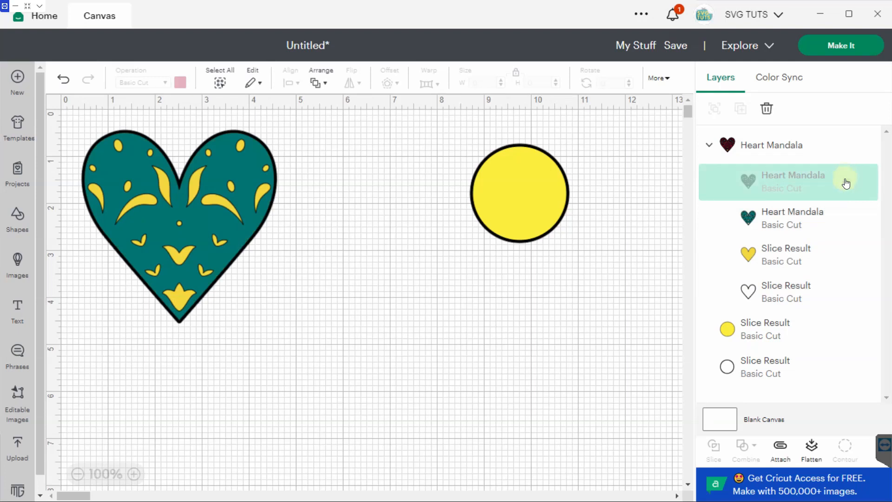